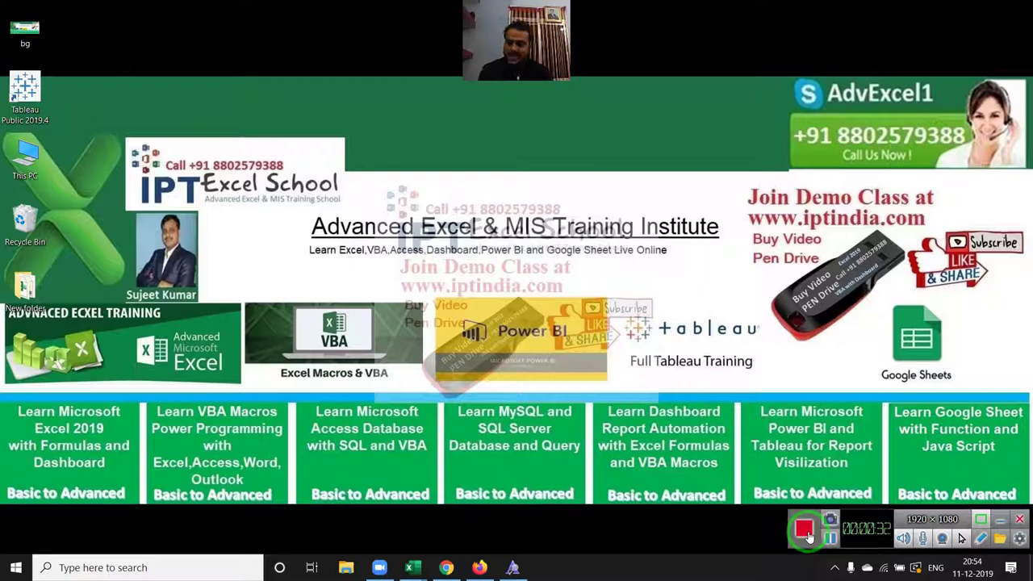
Step: Widen columns B and A and heighten row 1 to make room for a barcode of 12365478
left_click(410, 568)
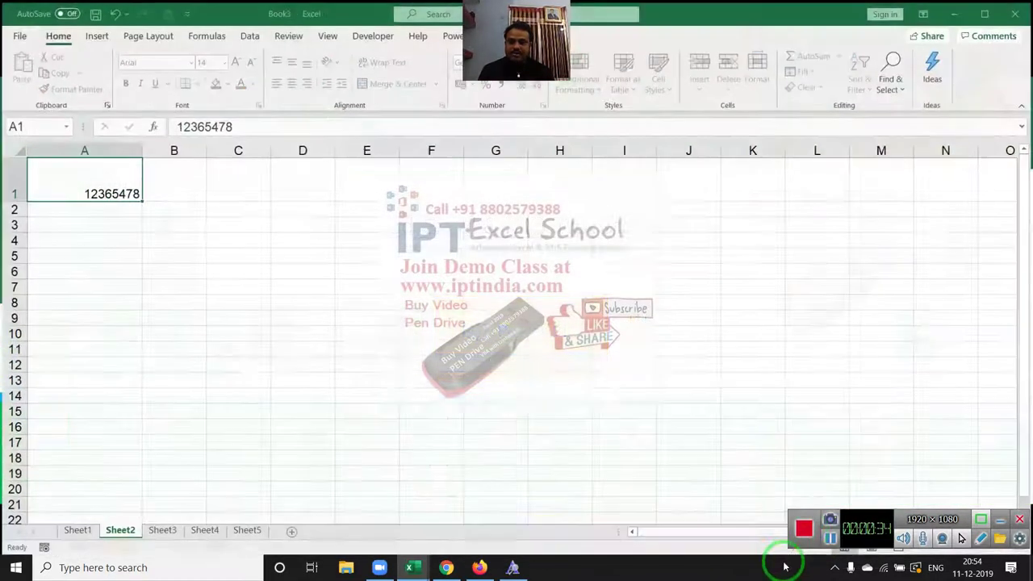
left_click(161, 222)
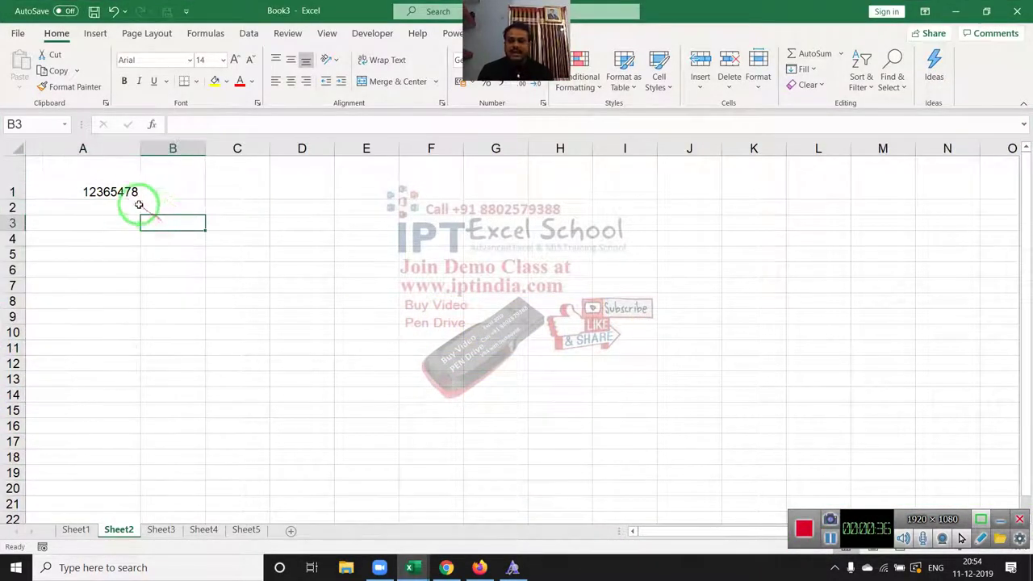
left_click(122, 192)
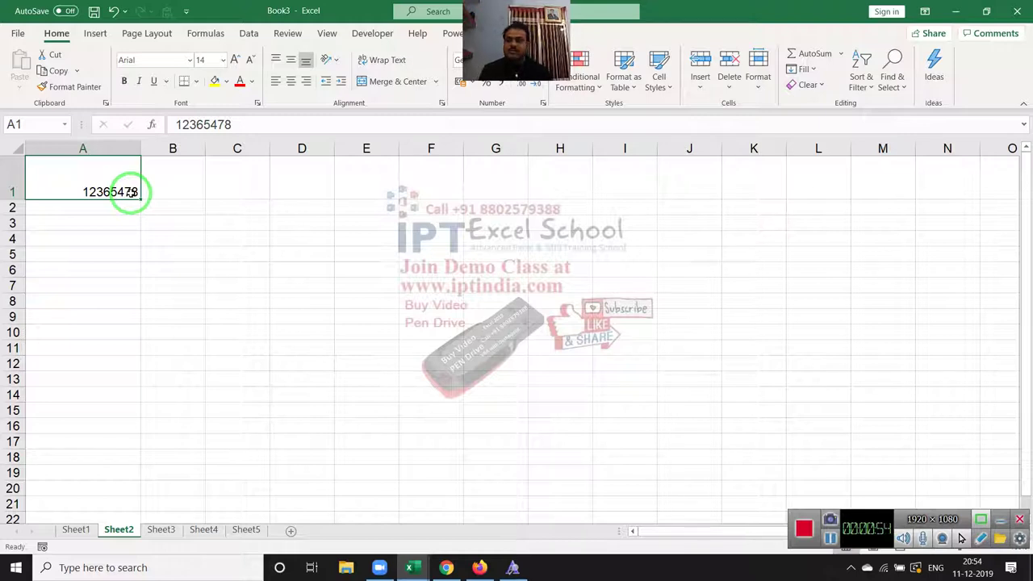
left_click_drag(193, 166, 321, 172)
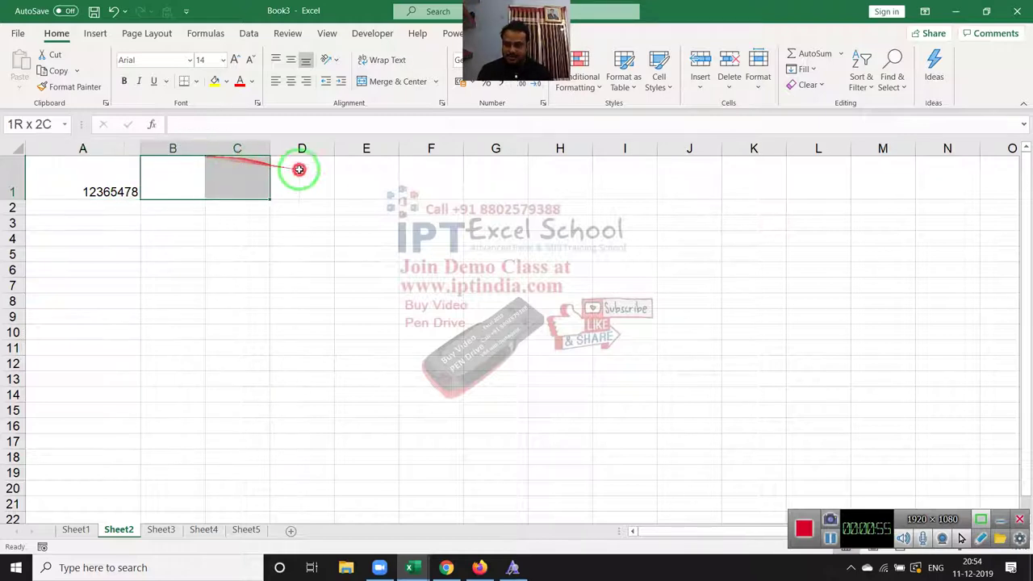
left_click(162, 162)
left_click_drag(205, 148, 323, 154)
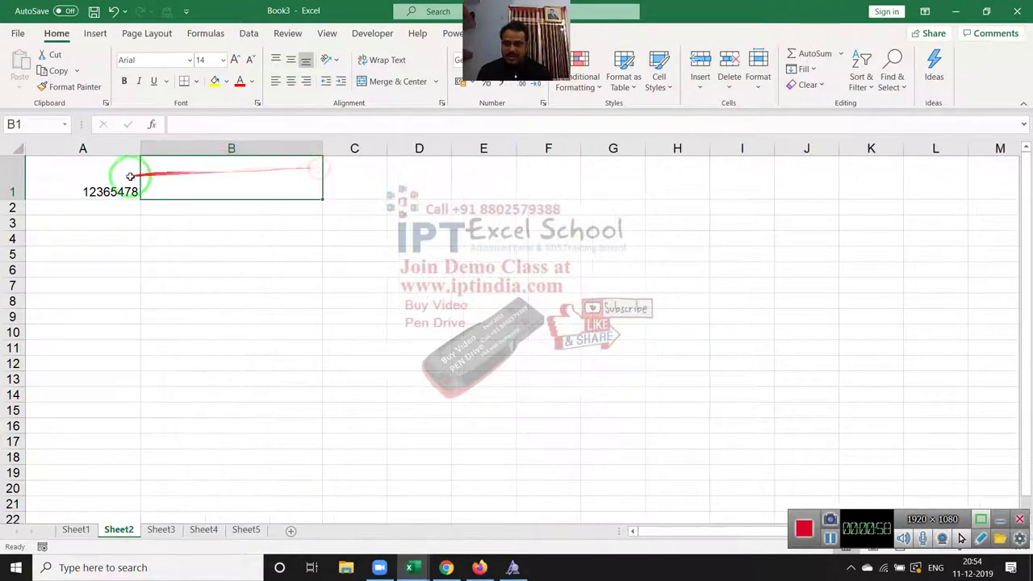
left_click(103, 180)
left_click_drag(140, 151, 222, 165)
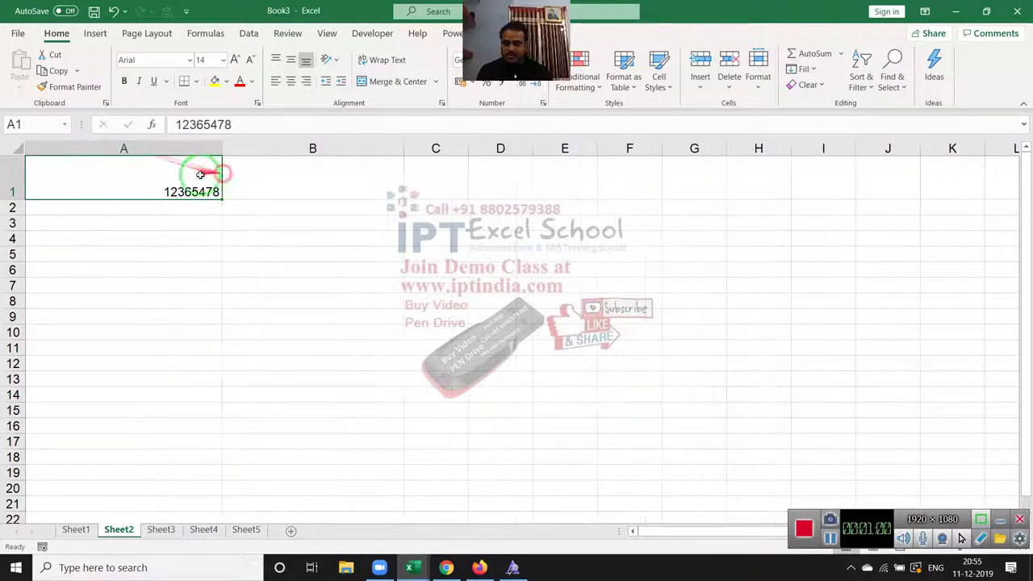
left_click_drag(12, 199, 14, 220)
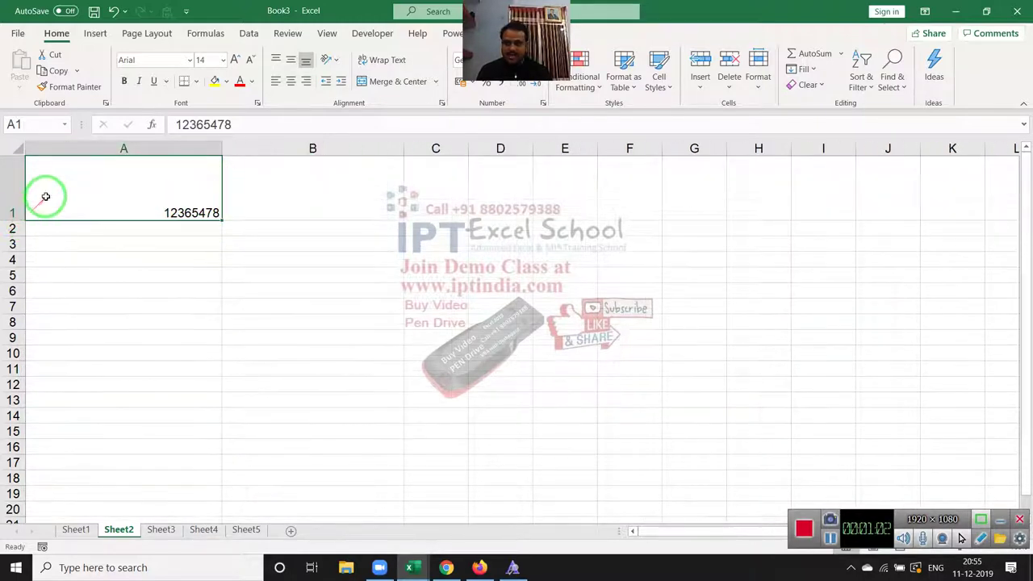
Step: Apply the Code 128 font to cell A1
left_click(144, 59)
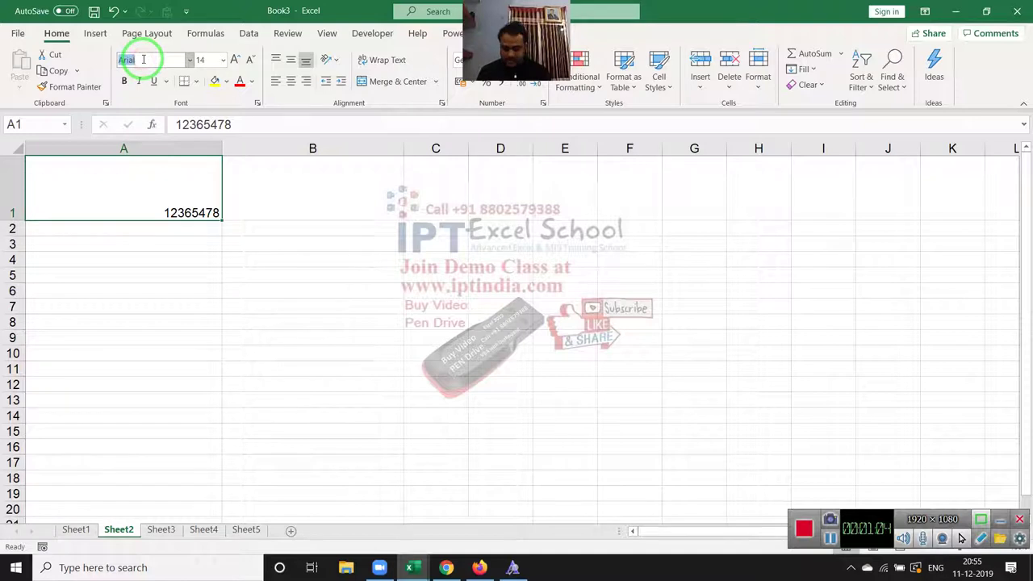
type("Code 1")
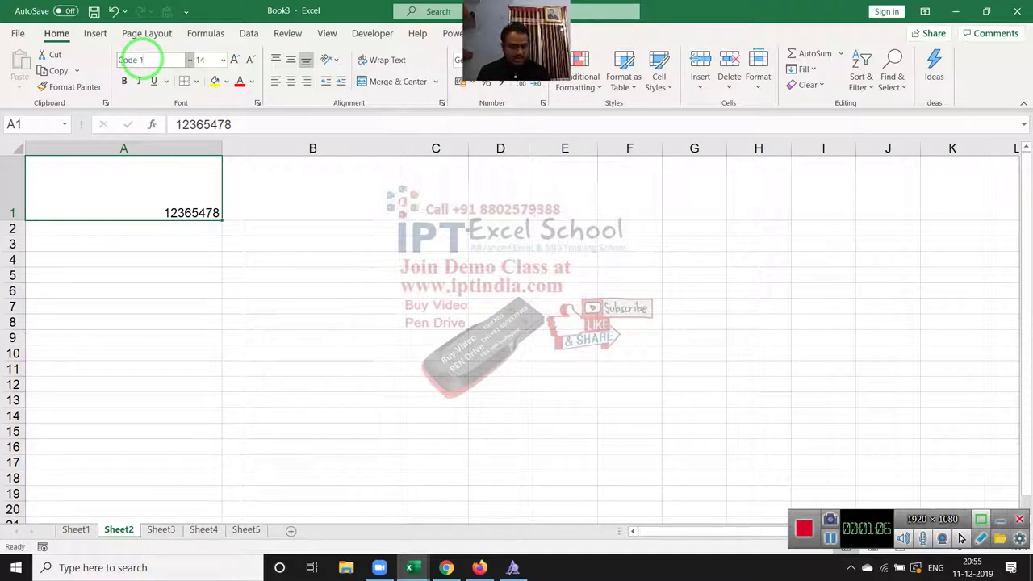
type("28")
key("Return")
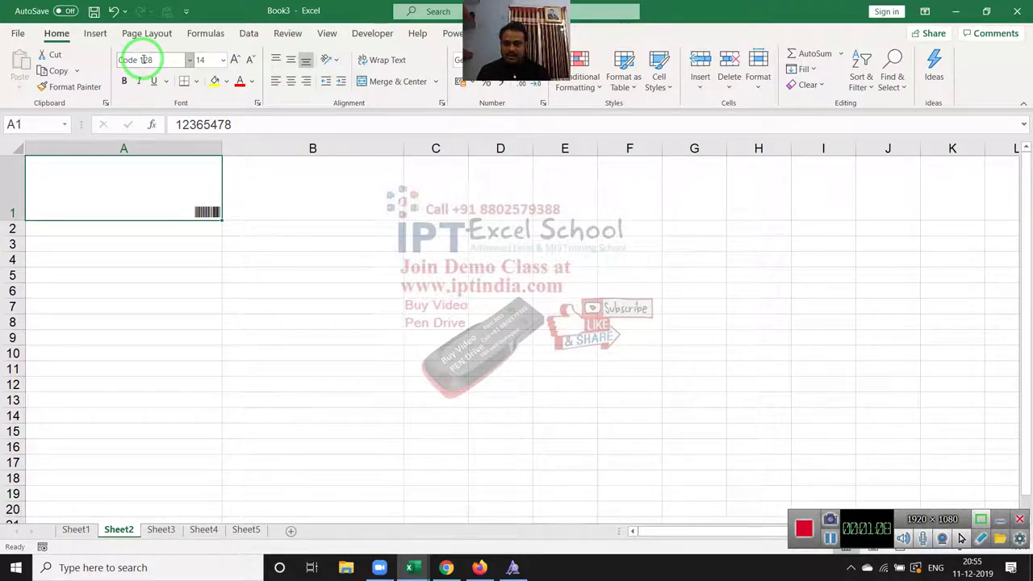
Step: Enlarge the A1 barcode to font size 72
left_click(232, 62)
left_click(232, 61)
left_click(232, 61)
left_click(232, 62)
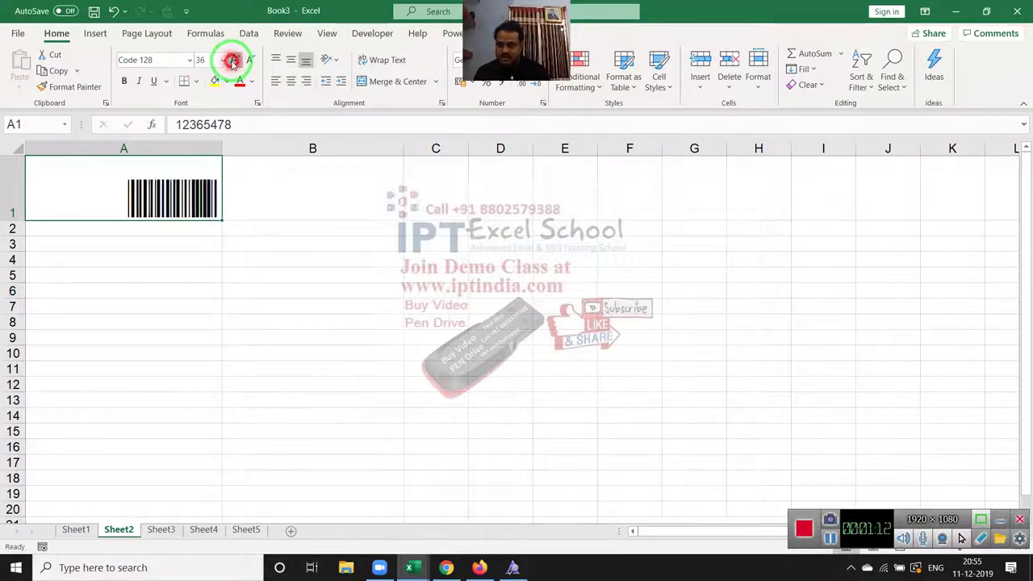
left_click(232, 61)
left_click(232, 61)
left_click(250, 62)
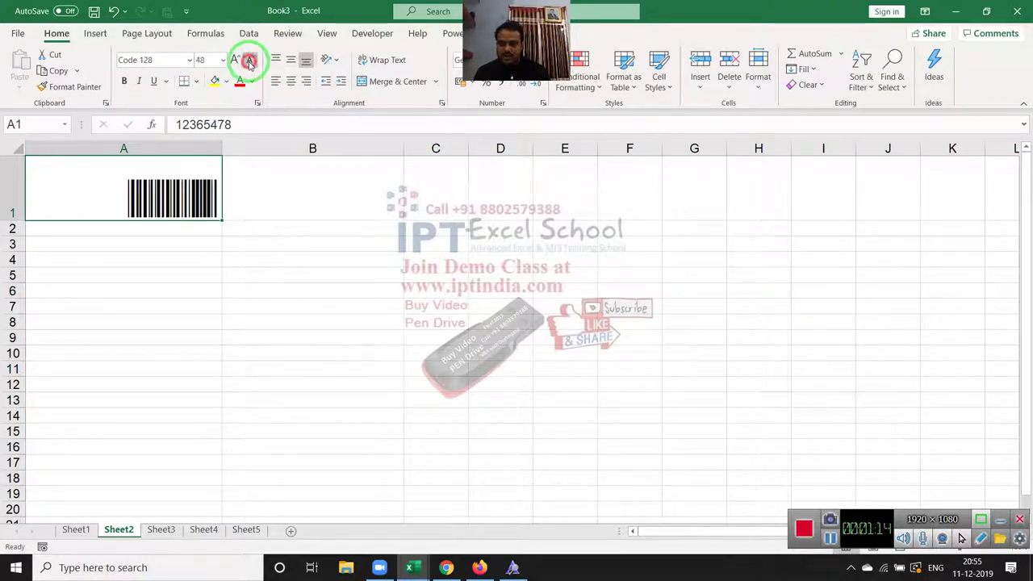
left_click(234, 61)
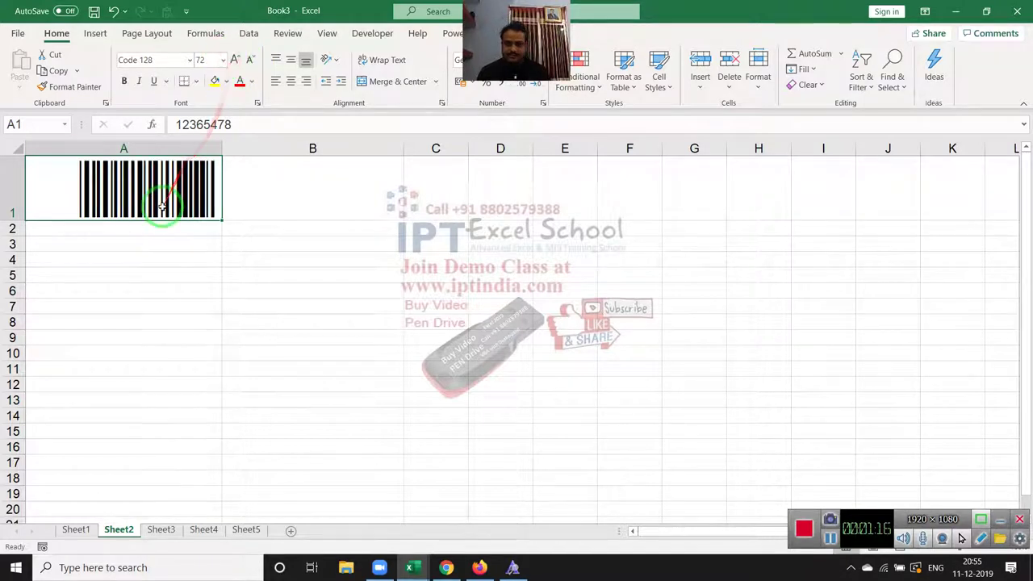
left_click(143, 231)
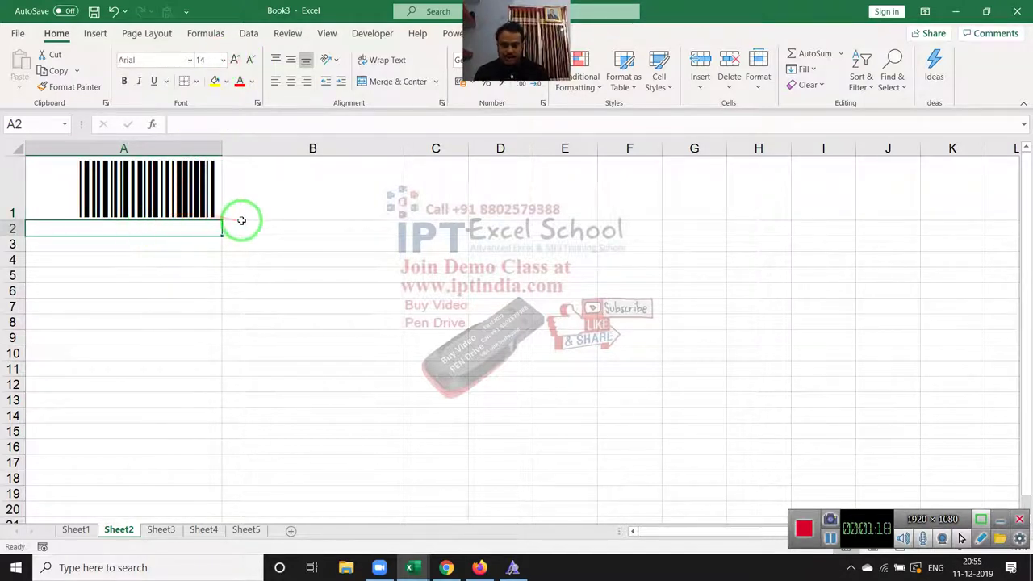
Step: Enter the formula =A1 in cell A2 to repeat the number
type("=A1")
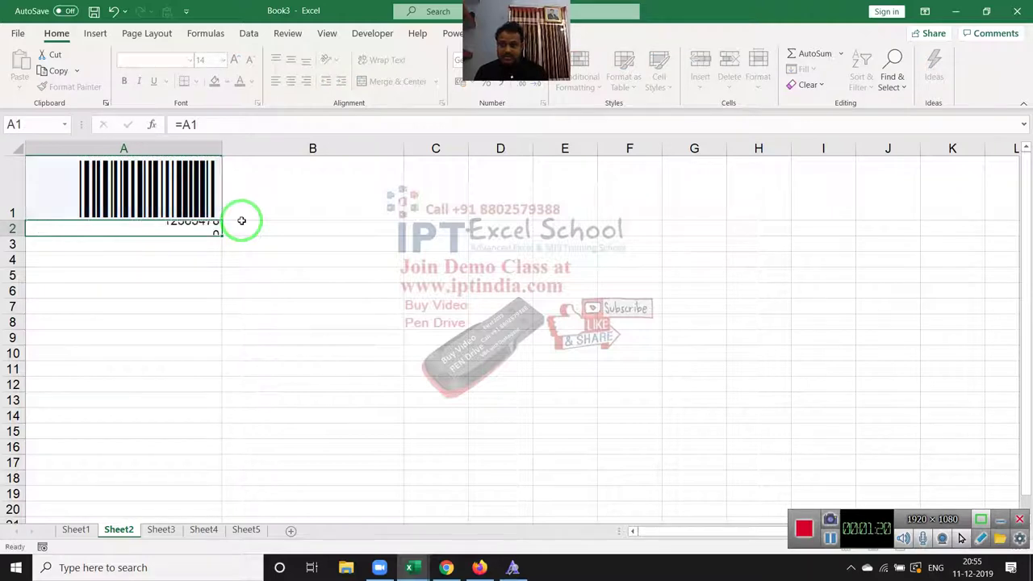
key("Return")
key("Up")
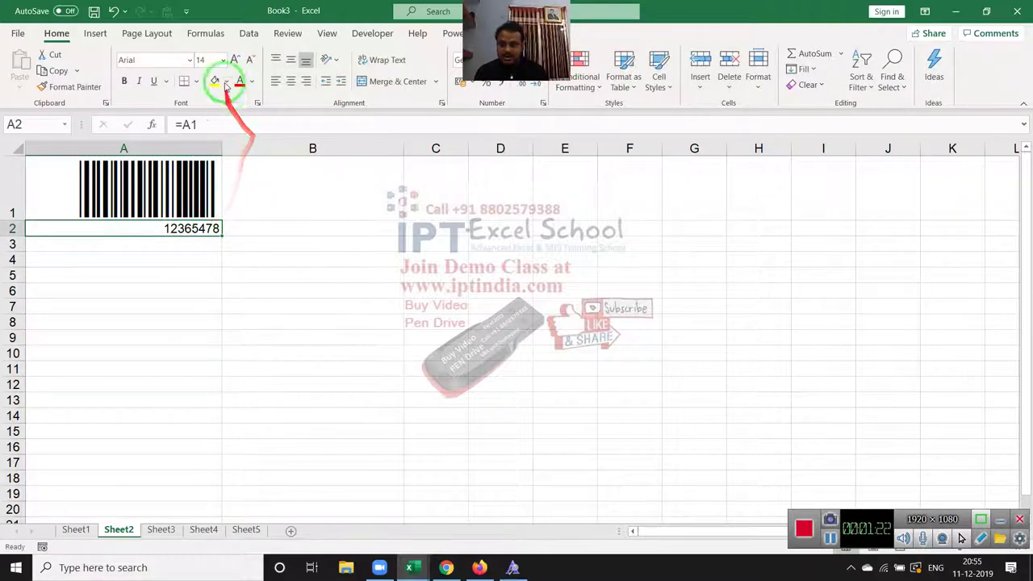
Step: Set A2's font size to 36 so 12365478 reads fully beneath the barcode
left_click(234, 61)
left_click(234, 61)
left_click(234, 61)
left_click(234, 60)
left_click(234, 61)
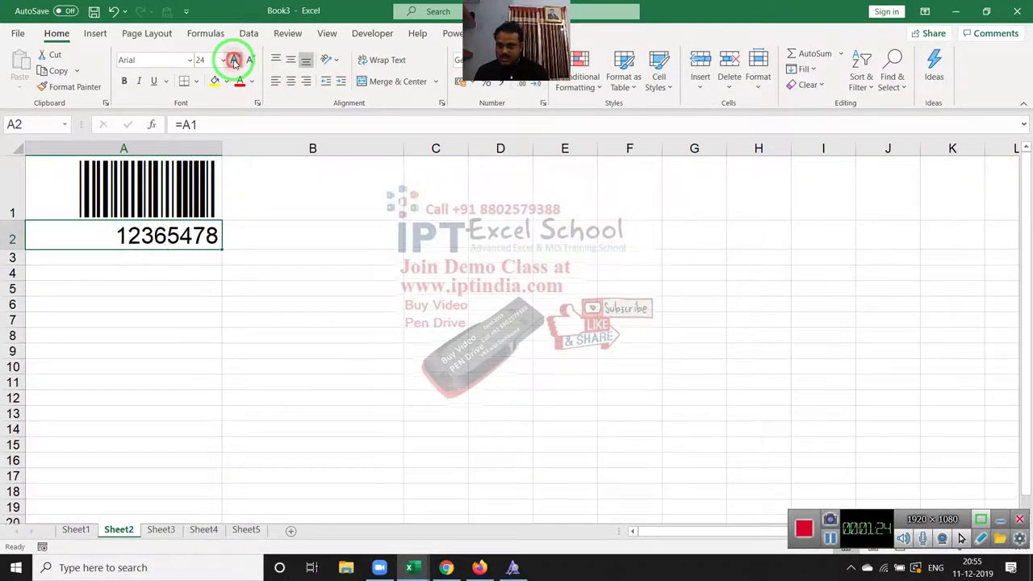
left_click(234, 60)
left_click(234, 60)
left_click(234, 60)
left_click(234, 61)
left_click(250, 63)
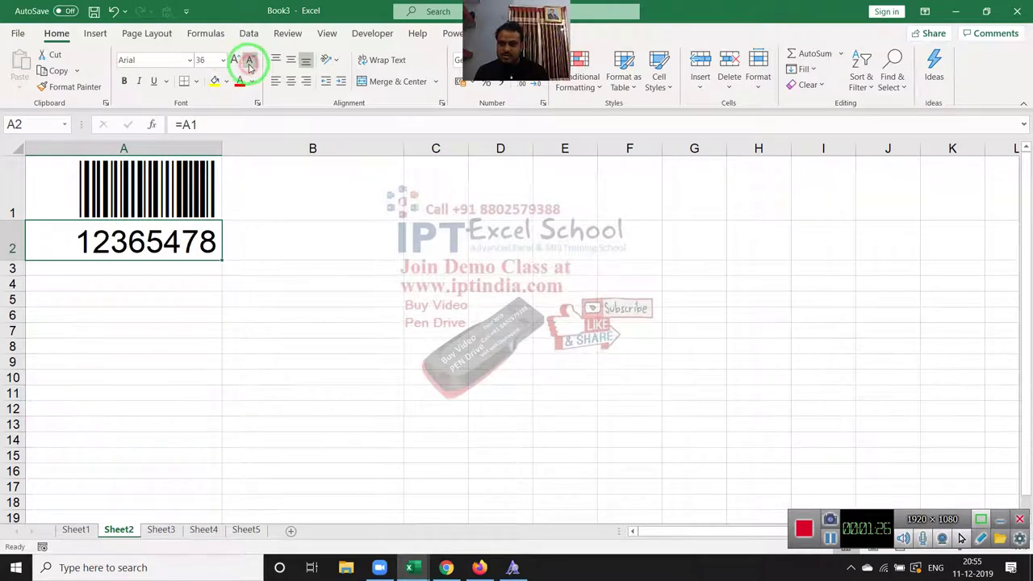
left_click(250, 61)
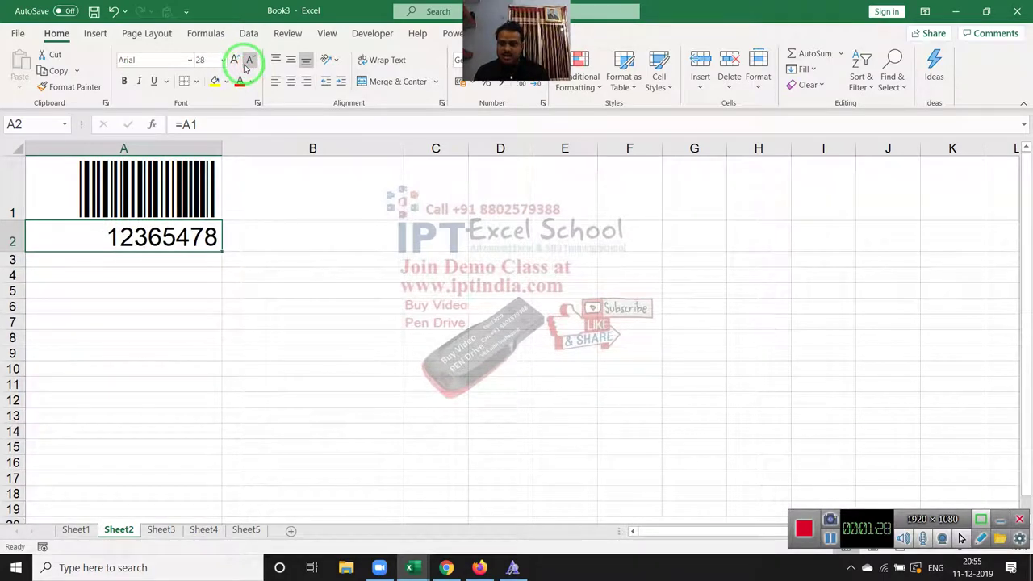
left_click(234, 61)
left_click(316, 285)
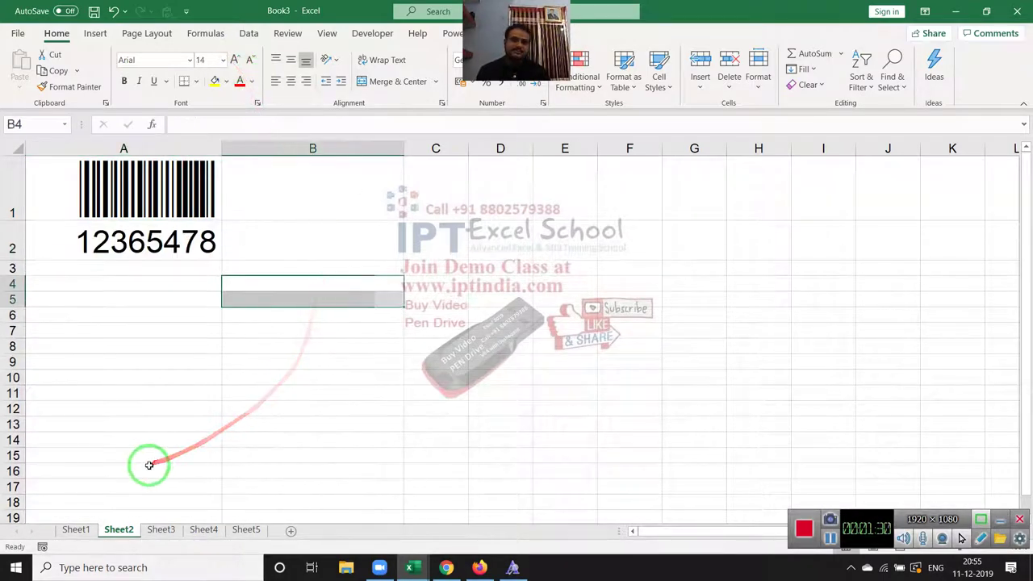
left_click(111, 211)
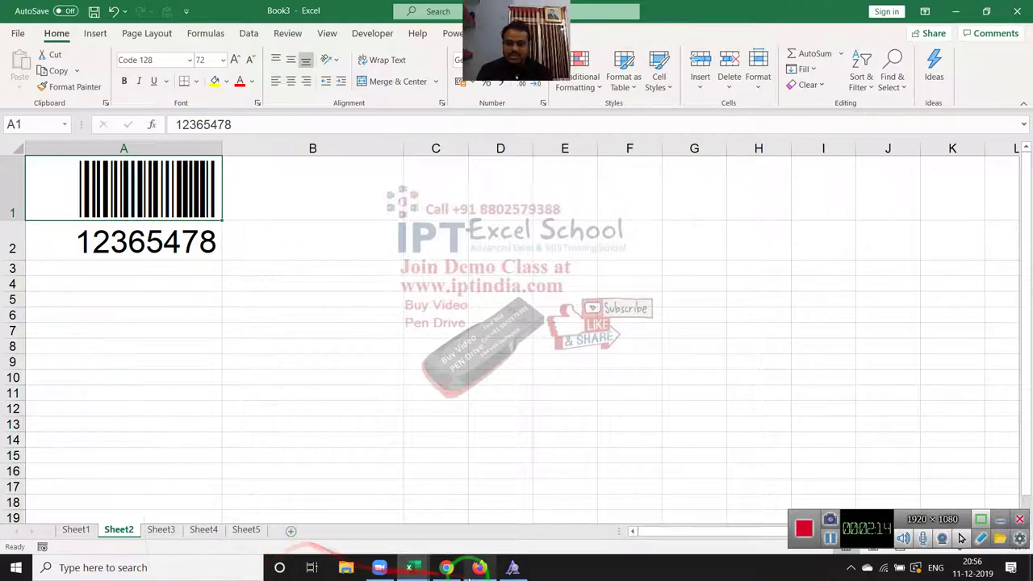
Step: View the Code 128 font preview, then bring Firefox's new tab forward
mouse_move(512, 567)
left_click(482, 518)
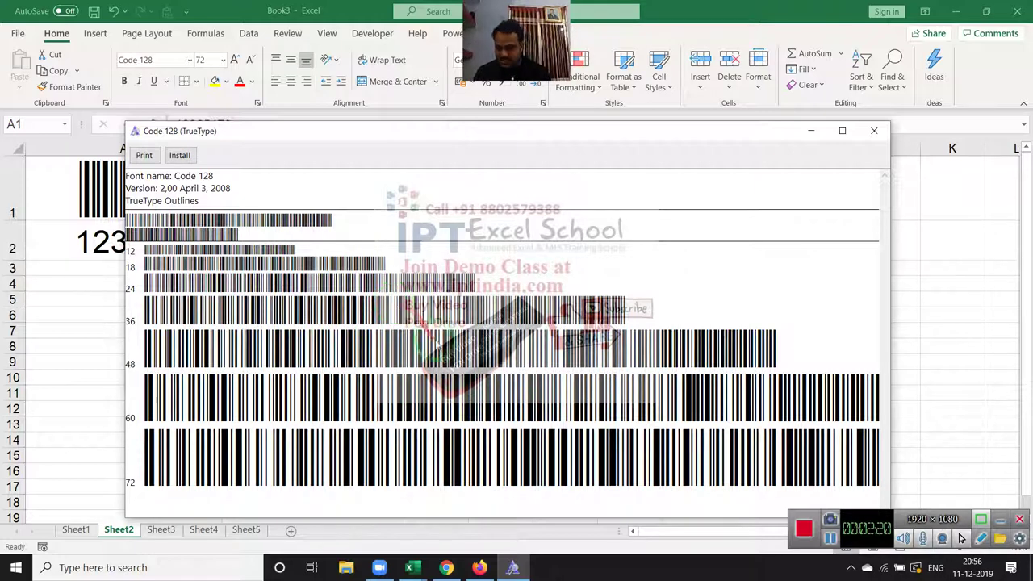
left_click(480, 568)
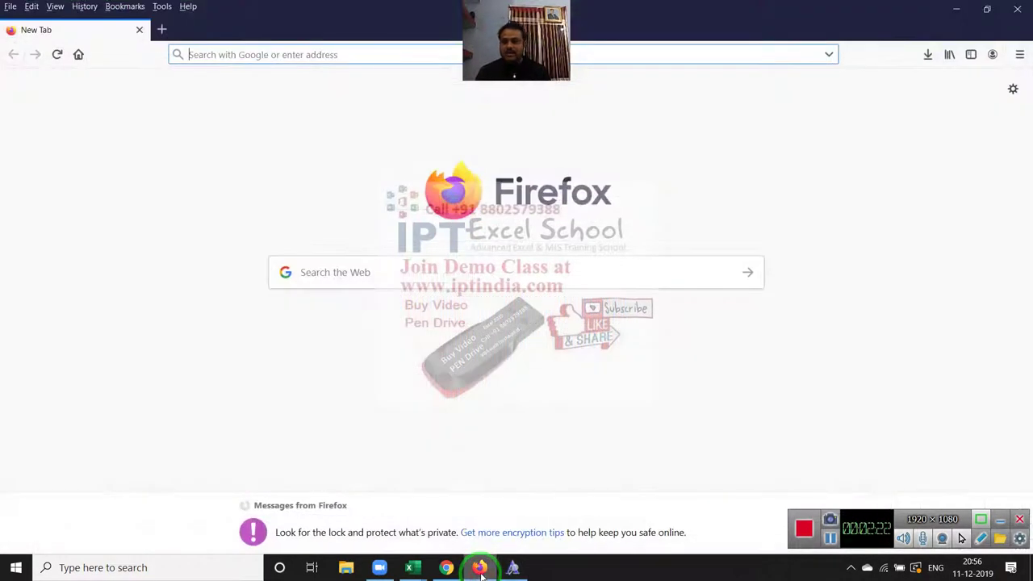
Step: Review barcodelink.net's Code 128 download section, then return to the Code 128 font preview
left_click(448, 568)
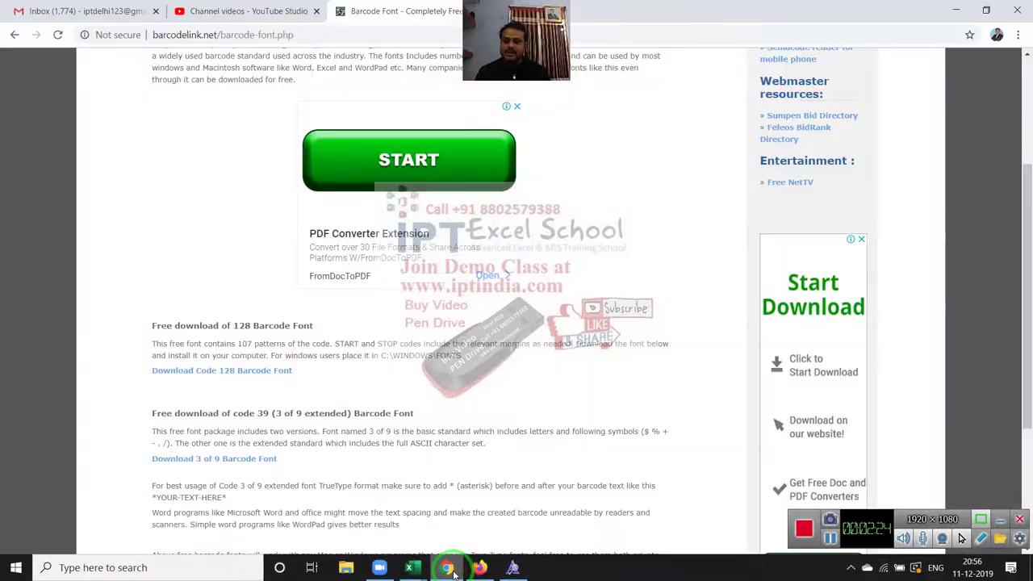
scroll(380, 469, "up", 3)
left_click(218, 35)
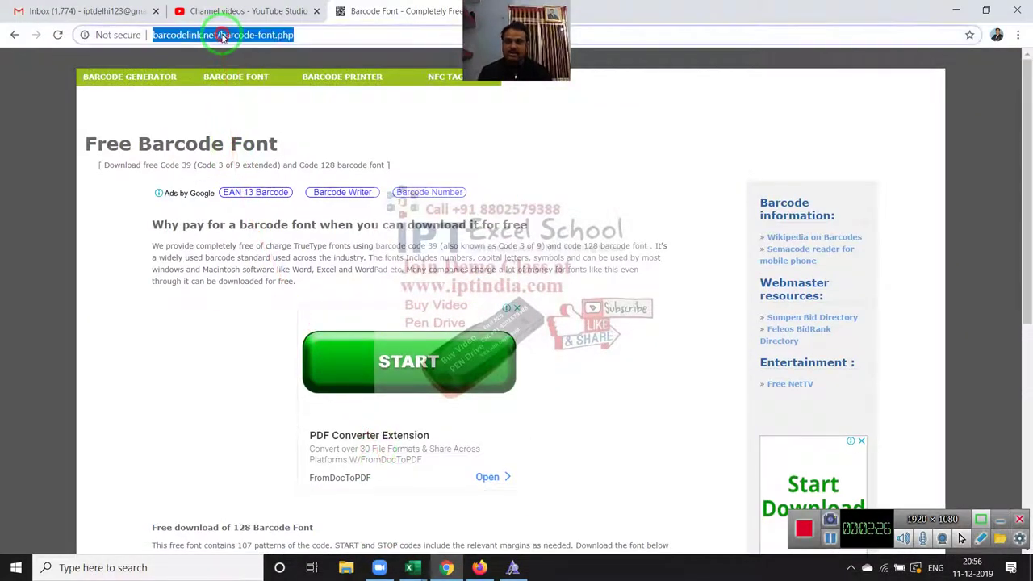
scroll(259, 390, "down", 8)
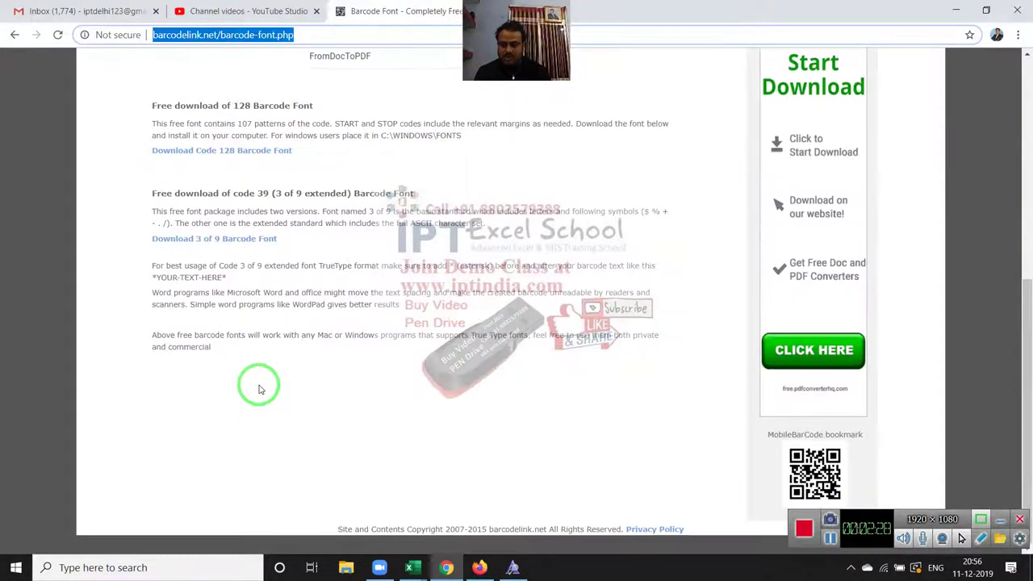
scroll(259, 389, "up", 1)
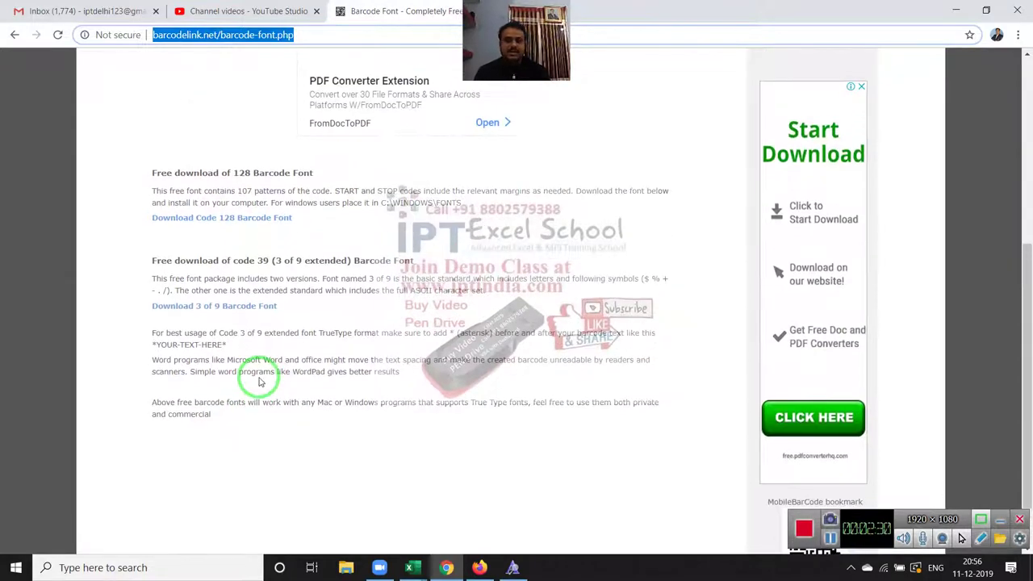
scroll(259, 381, "up", 2)
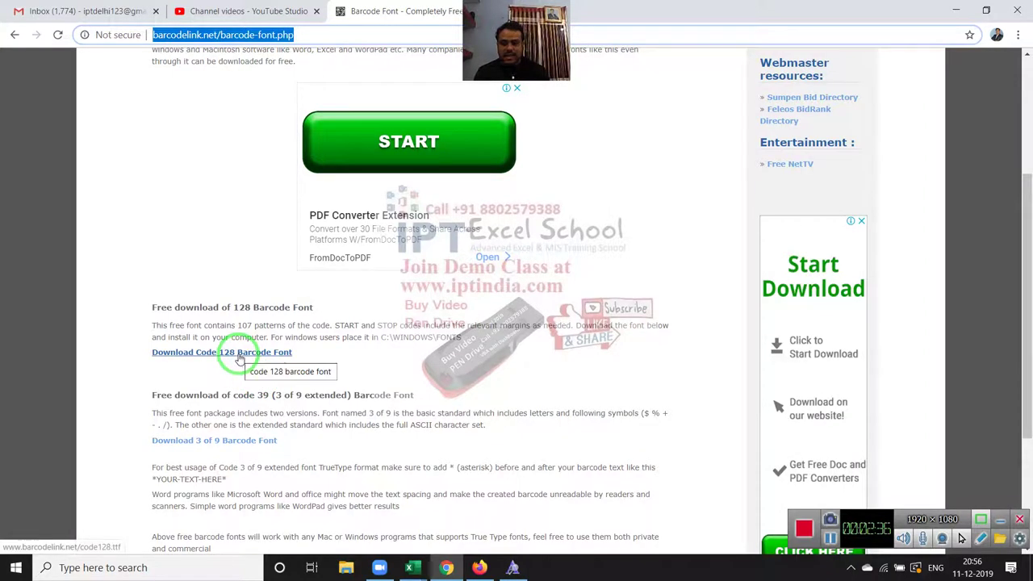
left_click(513, 567)
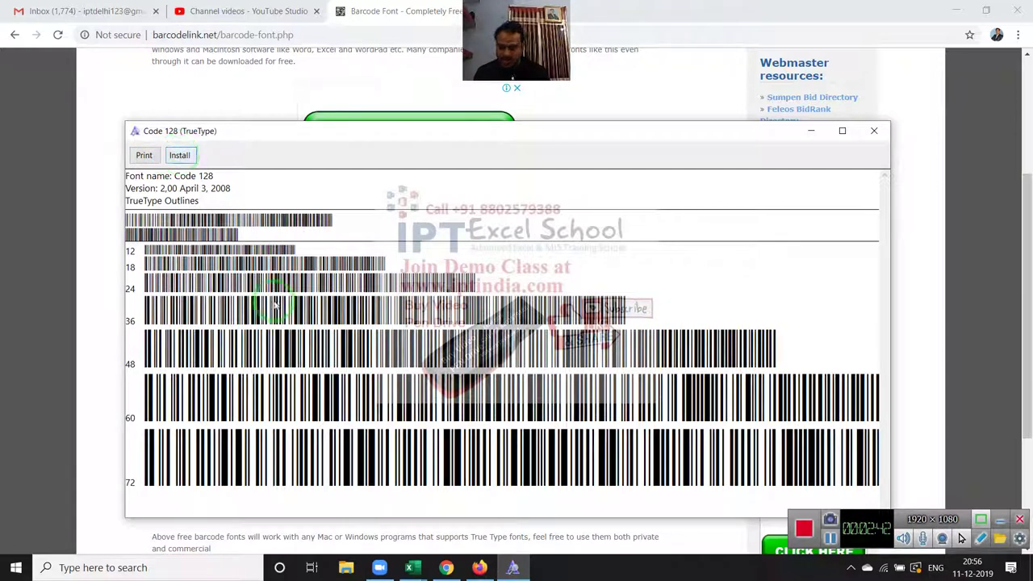
Step: Switch through the DD workbook to Book3, showing the Sheet2 barcode
left_click(409, 568)
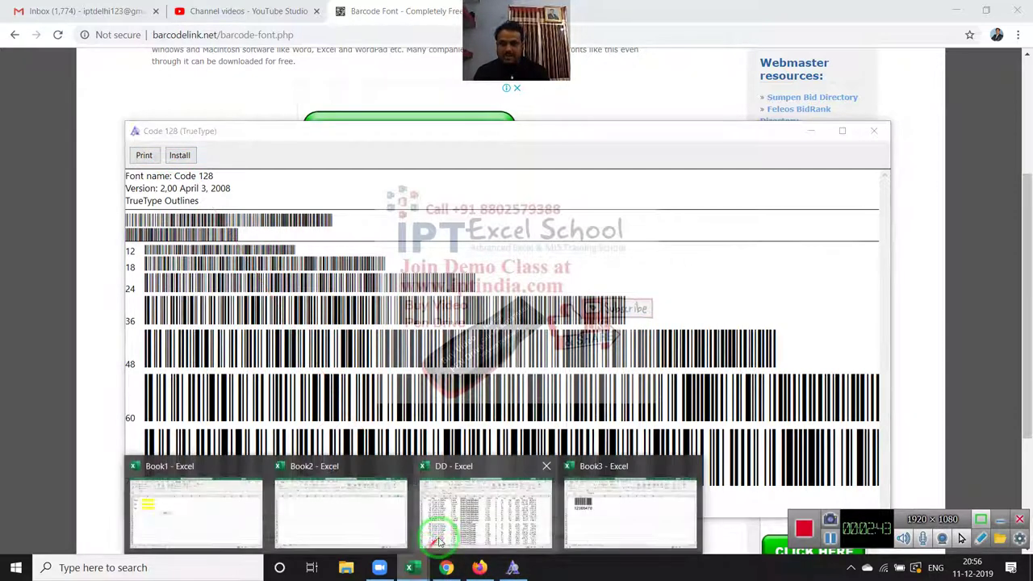
left_click(534, 518)
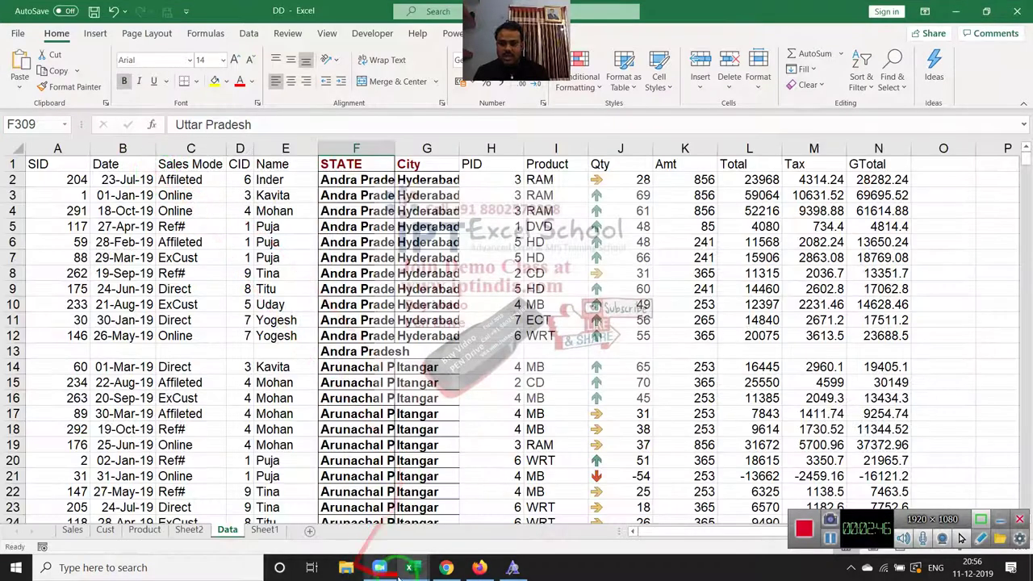
left_click(587, 507)
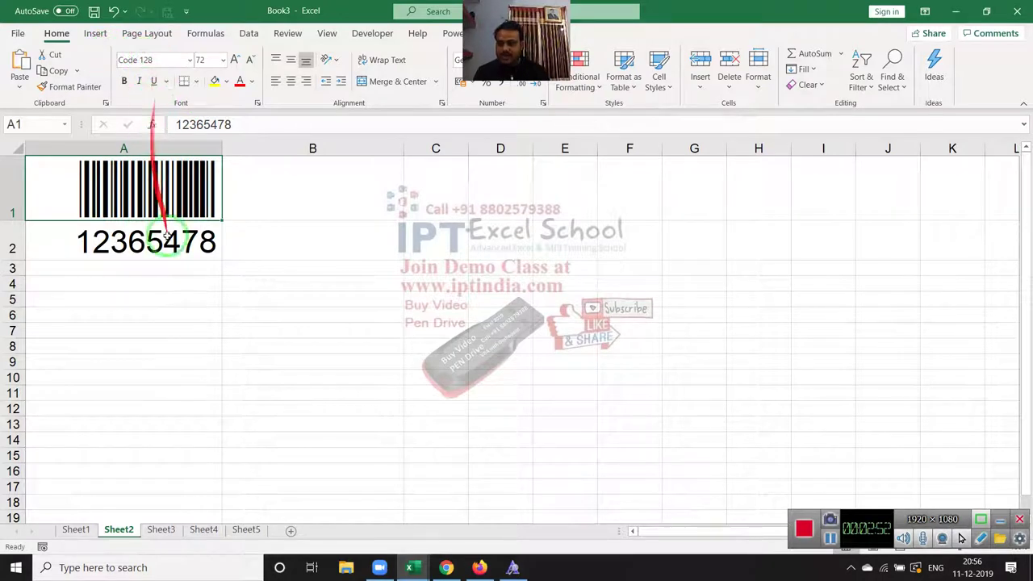
left_click(301, 194)
type("7")
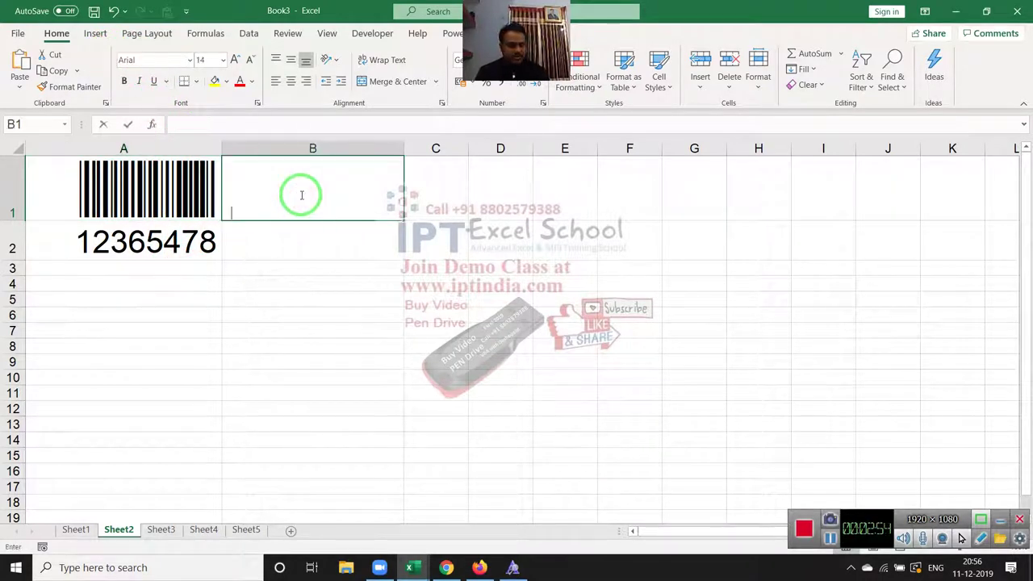
type("931465235")
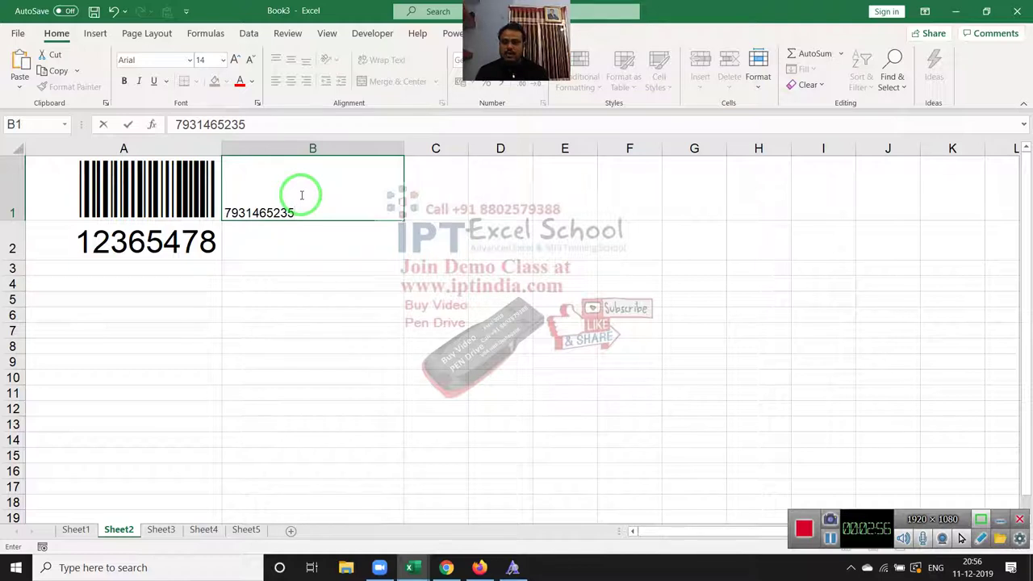
key("Return")
left_click(300, 194)
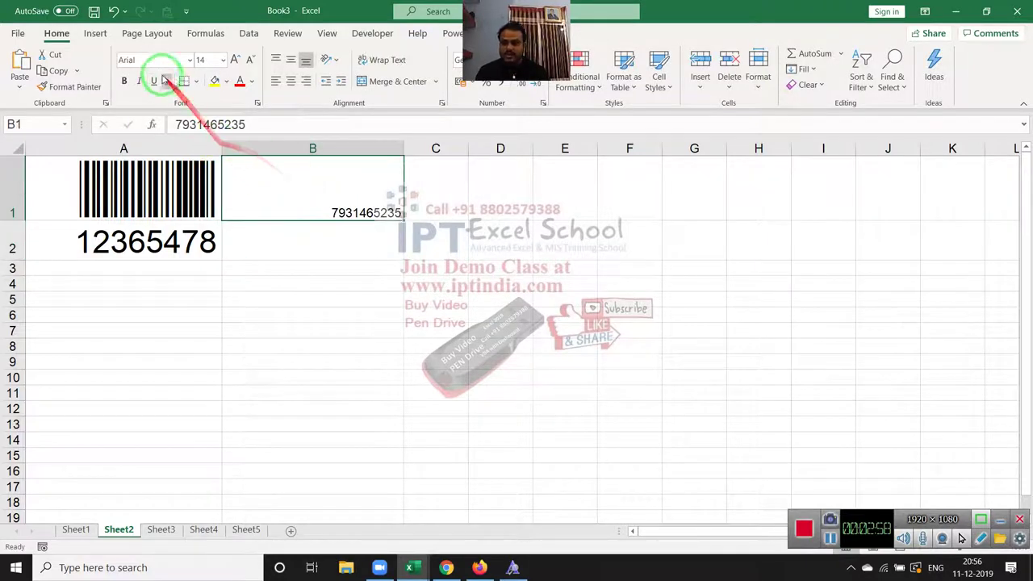
Step: Apply the Code 128 font to cell B1
left_click(189, 60)
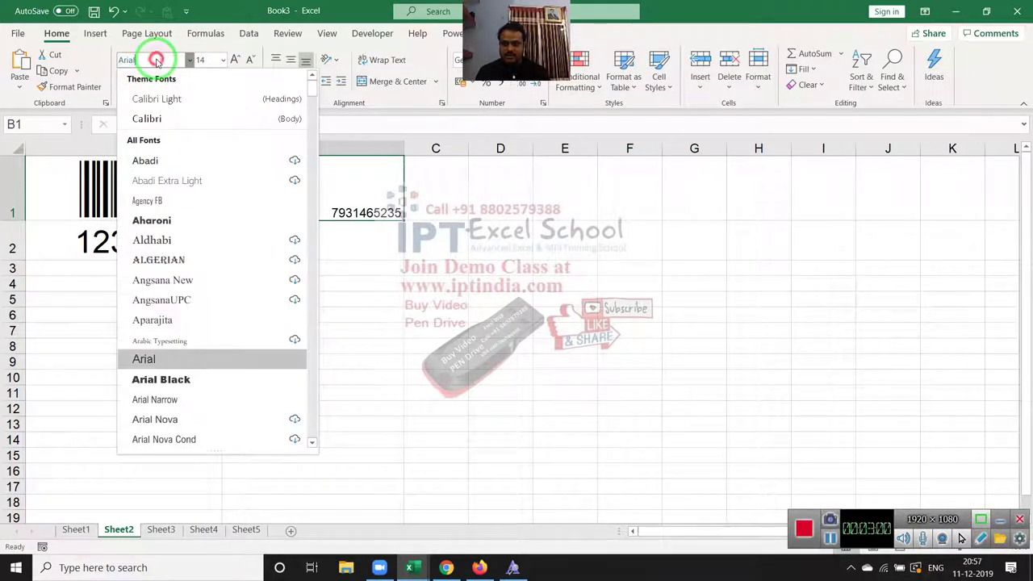
type("Bahnschrift")
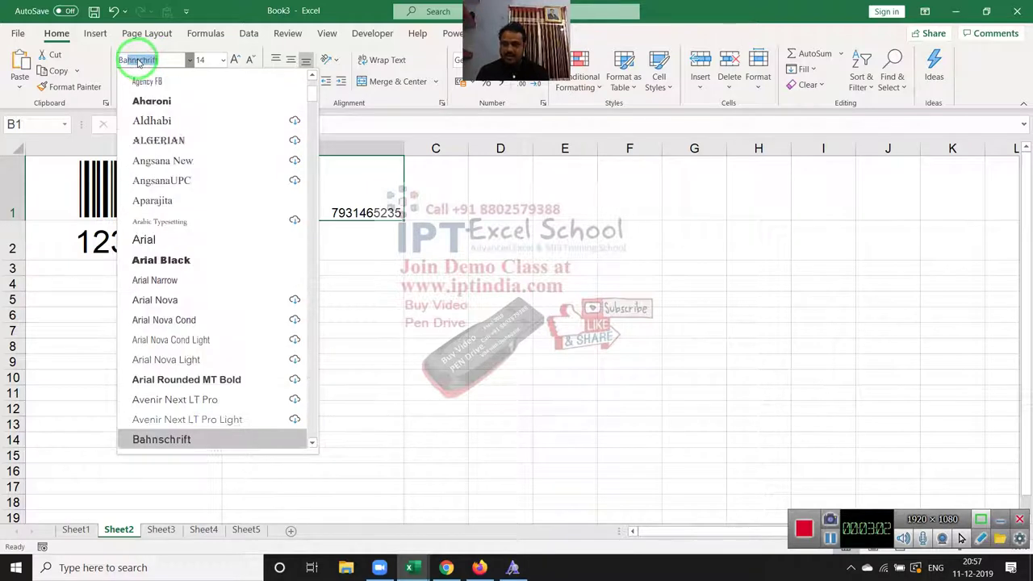
type("r")
key("BackSpace")
key("BackSpace")
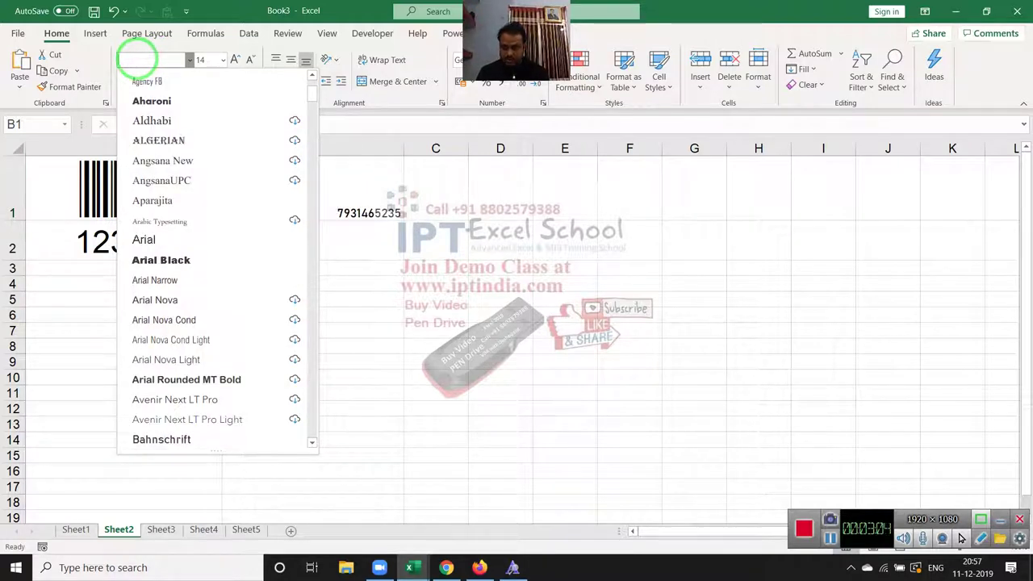
type("Code")
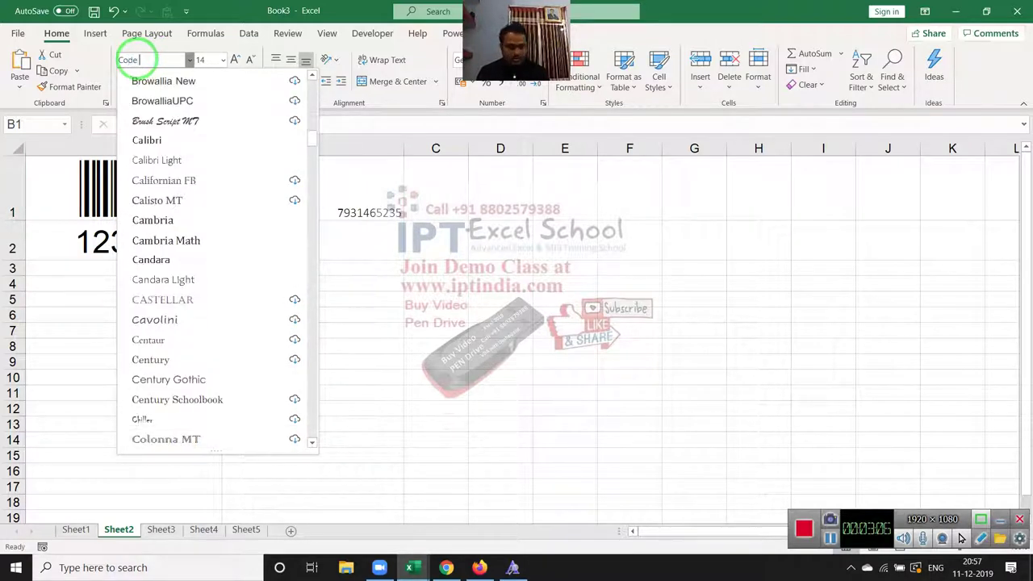
type(" 128")
key("Return")
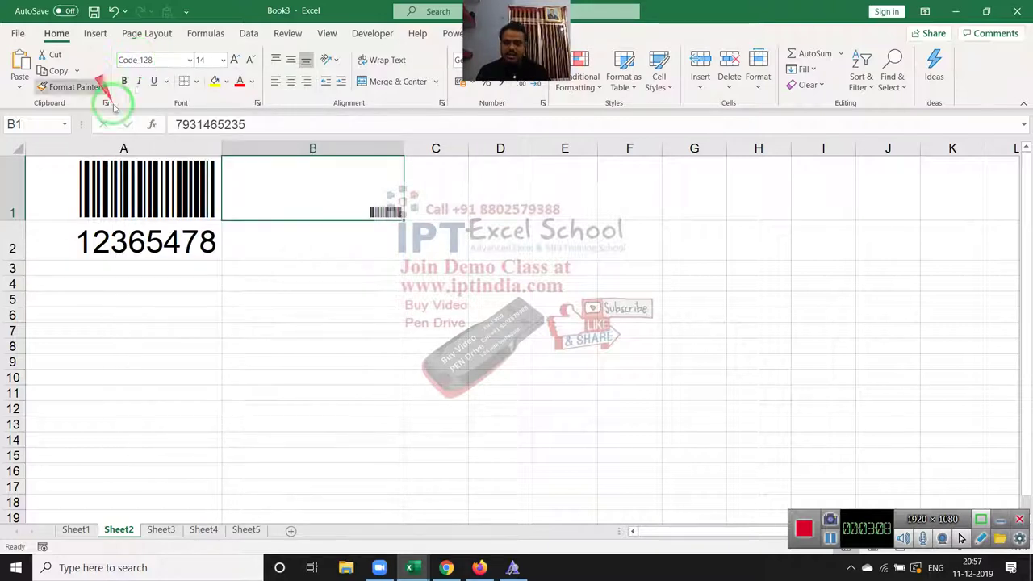
Step: Size the B1 barcode to 48, then minimize Excel to the desktop
left_click(232, 59)
left_click(233, 59)
left_click(232, 59)
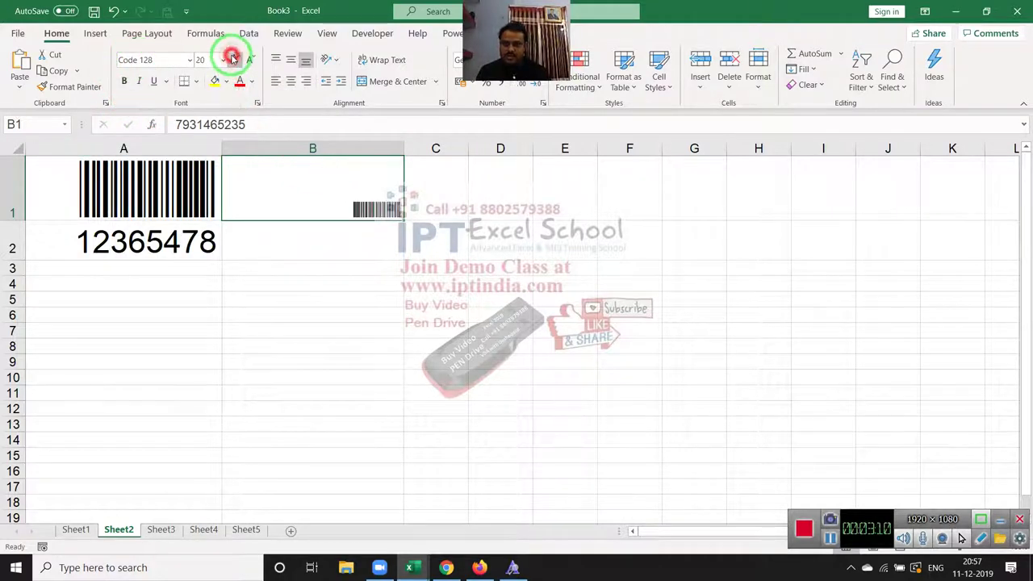
left_click(233, 59)
left_click(232, 59)
left_click(233, 59)
left_click(233, 59)
left_click(232, 59)
left_click(234, 59)
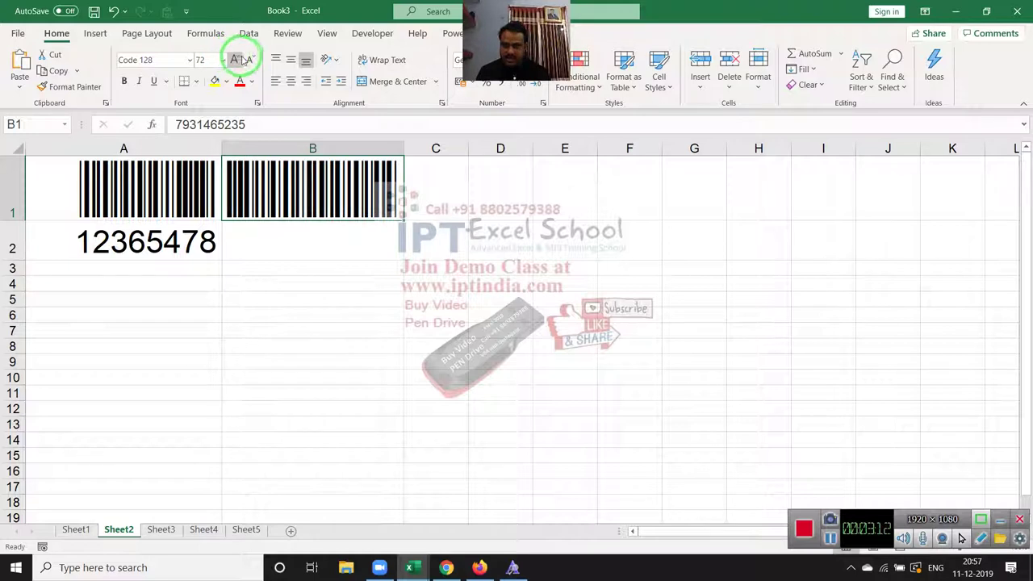
left_click(249, 60)
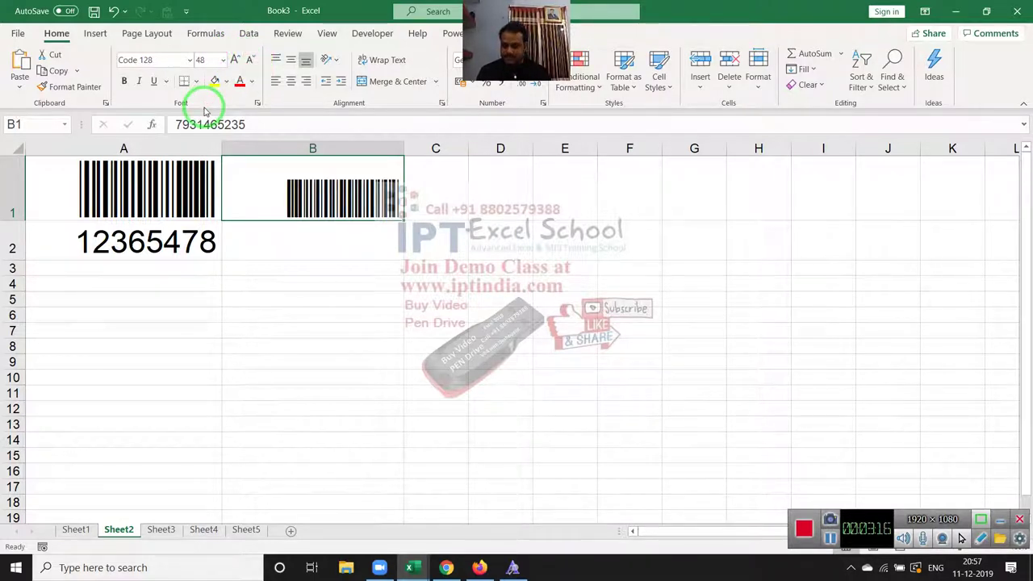
key("super+d")
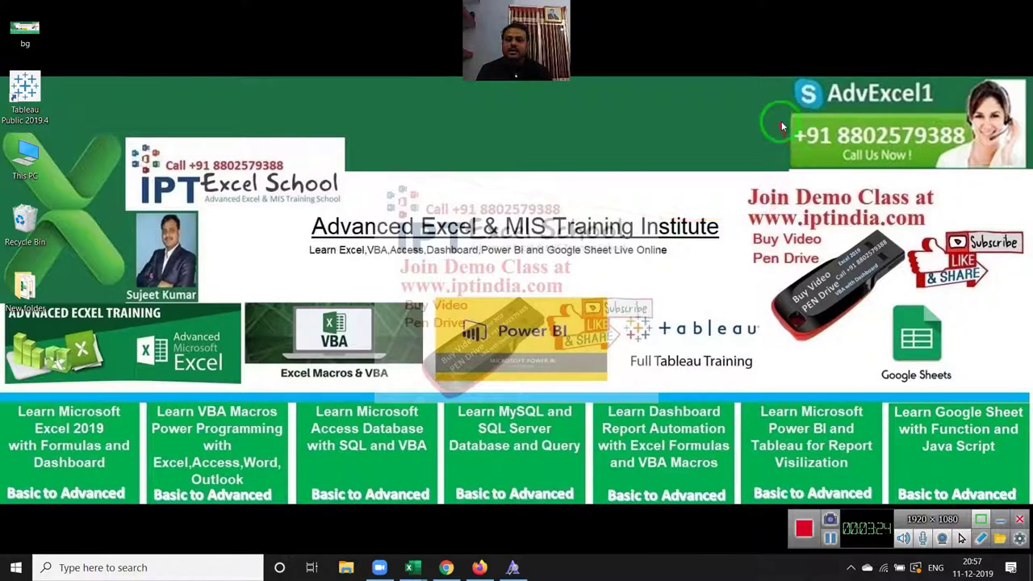
left_click_drag(807, 123, 930, 126)
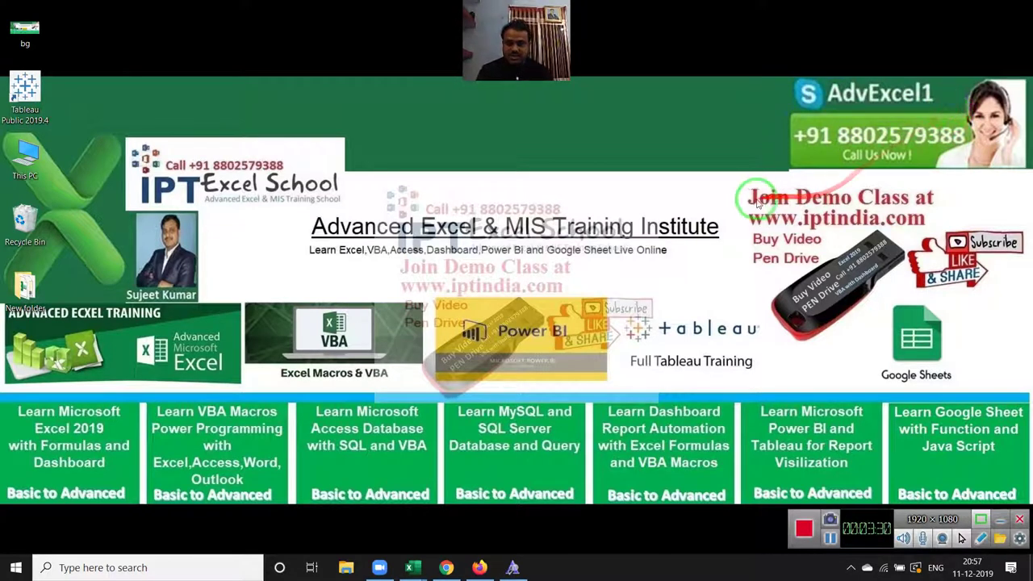
left_click(737, 188)
left_click_drag(737, 188, 932, 229)
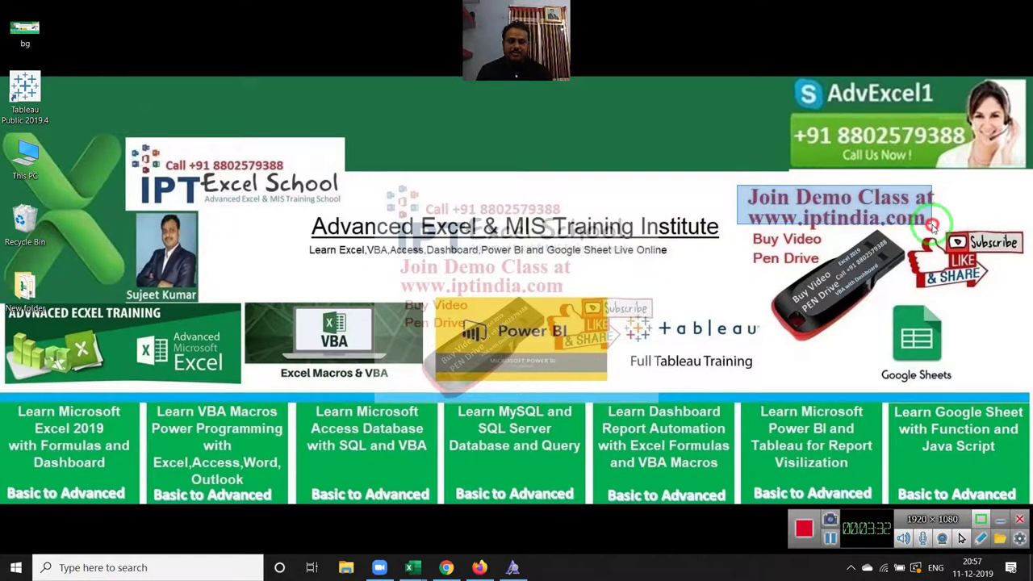